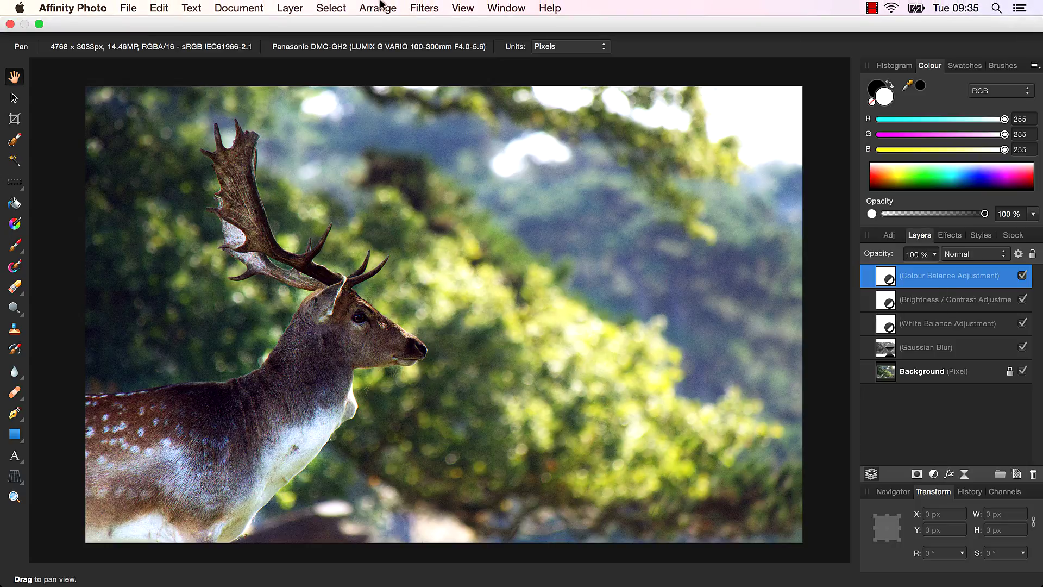
# Merge Visible into a new Pixel layer, hide the adjustment, blur and background layers, and reselect it
pyautogui.click(290, 7)
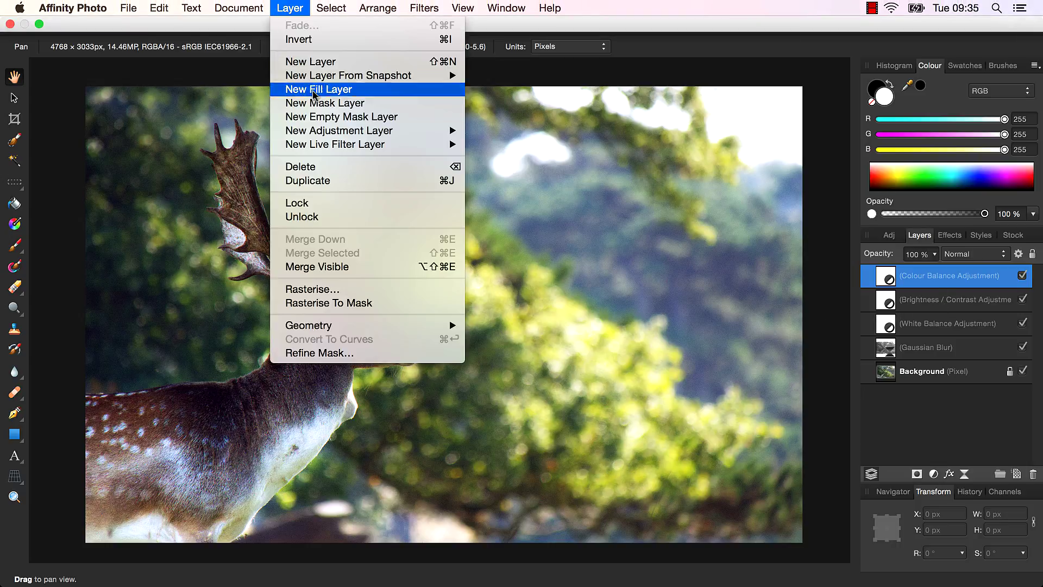
pyautogui.click(324, 268)
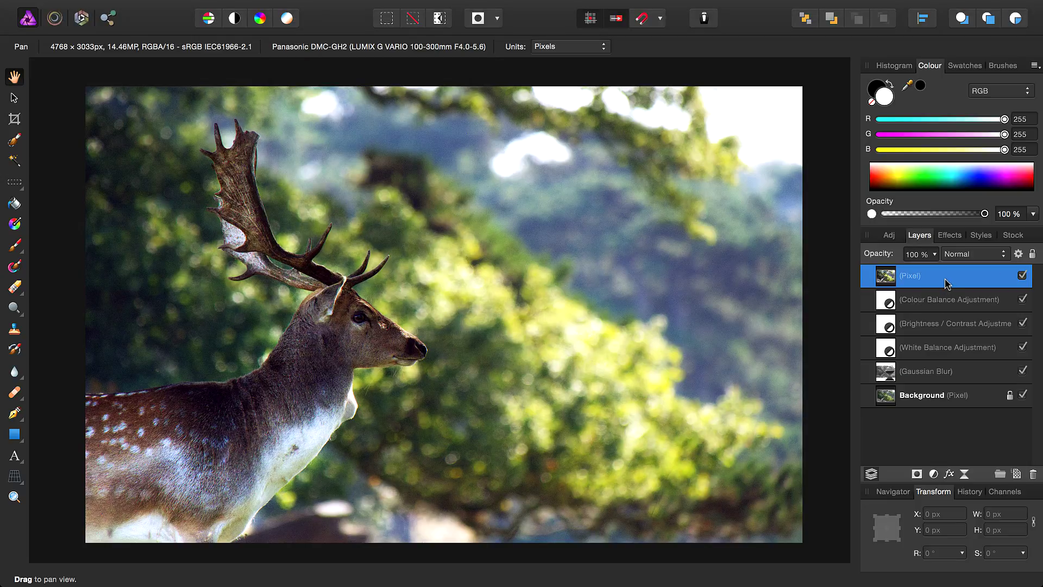
pyautogui.click(948, 302)
pyautogui.keyDown('shift'); pyautogui.click(954, 395); pyautogui.keyUp('shift')
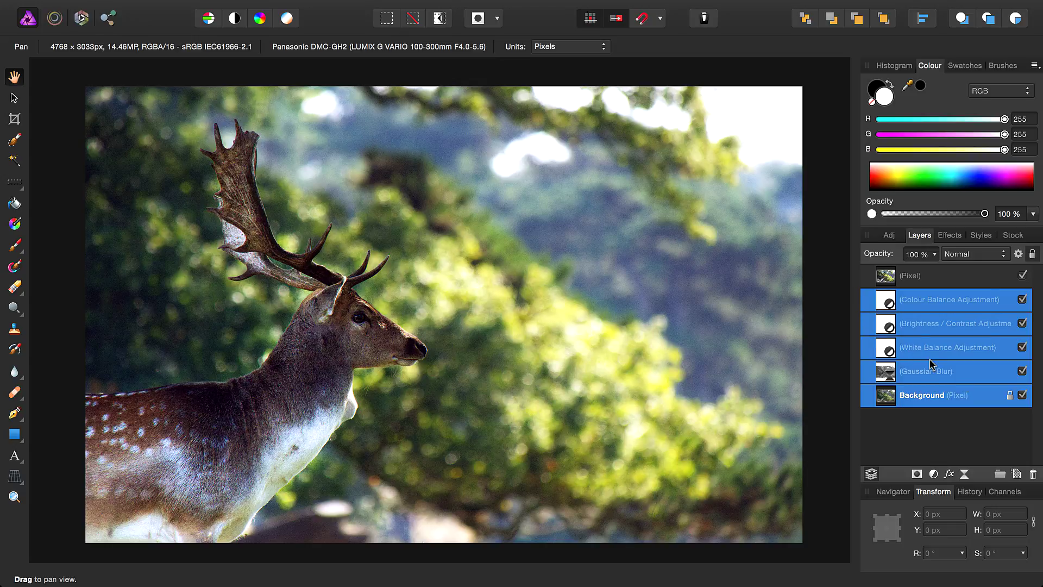
pyautogui.click(1023, 300)
pyautogui.click(987, 280)
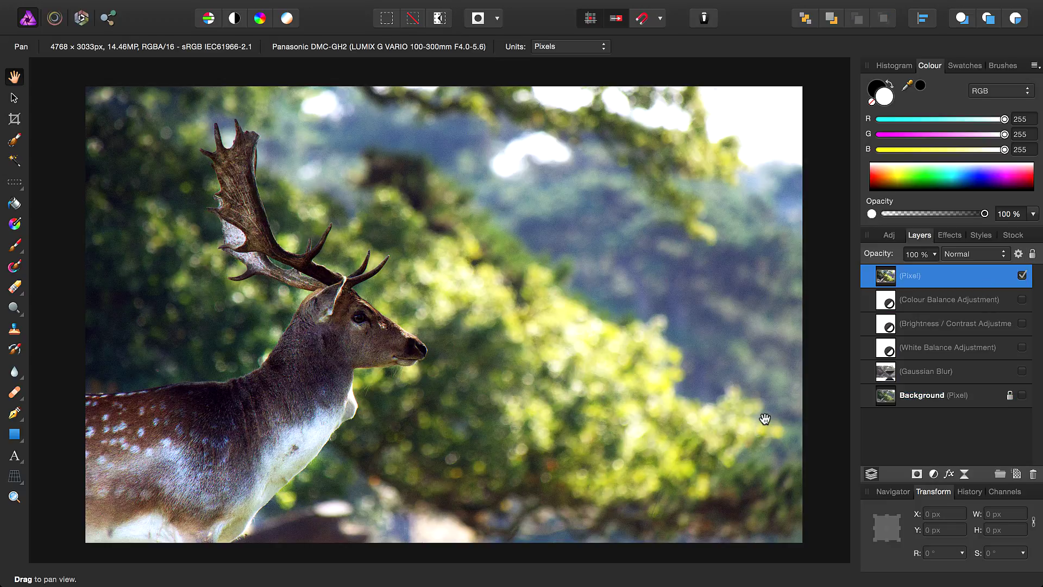
# Toggle snapping and draw a white rectangle outward from the canvas centre, slightly smaller than the photo
pyautogui.click(640, 28)
pyautogui.click(15, 438)
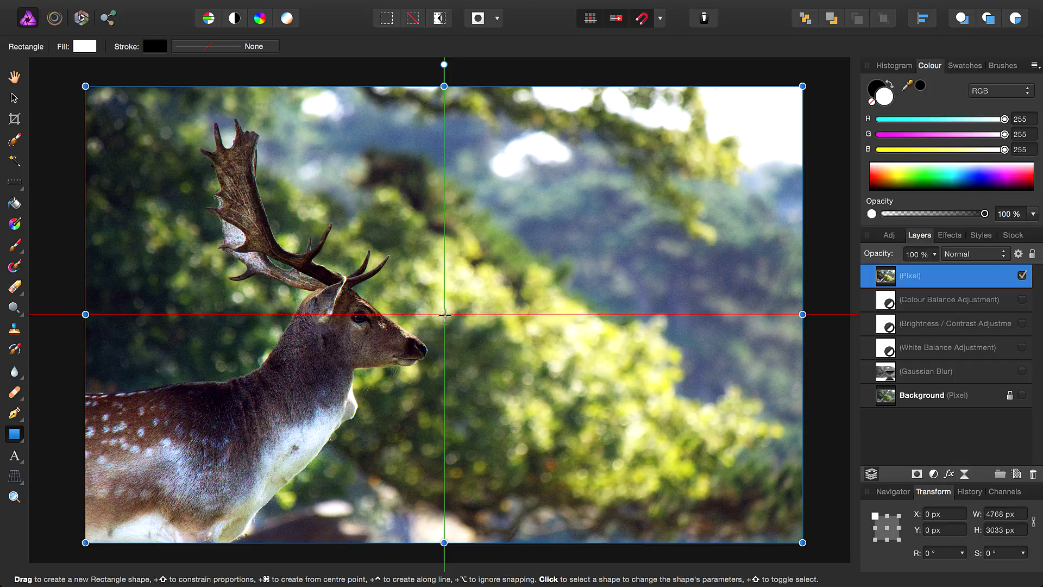
pyautogui.press('super')
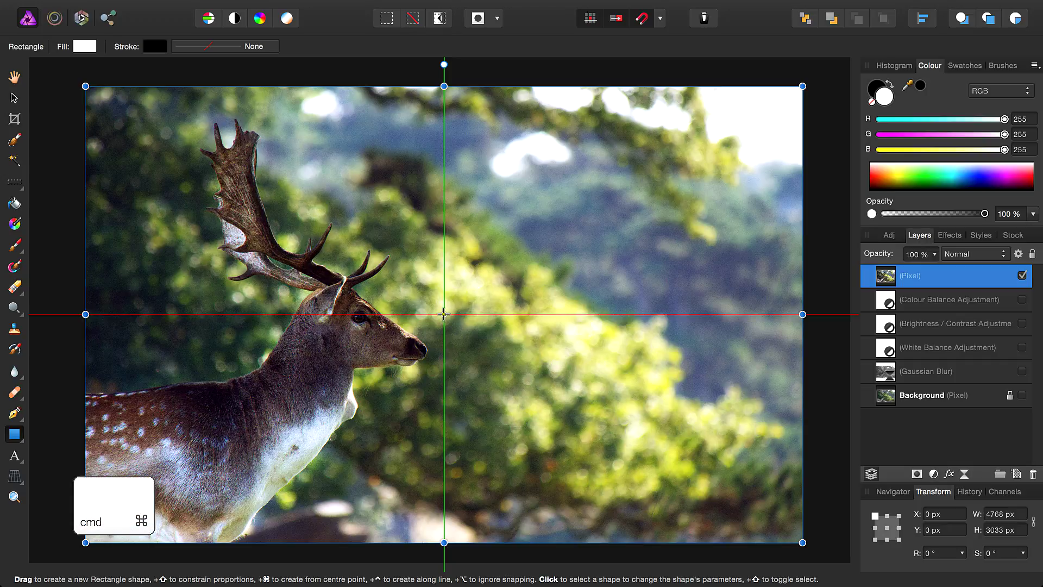
pyautogui.moveTo(444, 314)
pyautogui.mouseDown()
pyautogui.moveTo(789, 528)
pyautogui.moveTo(775, 485)
pyautogui.moveTo(800, 417)
pyautogui.moveTo(794, 534)
pyautogui.mouseUp()
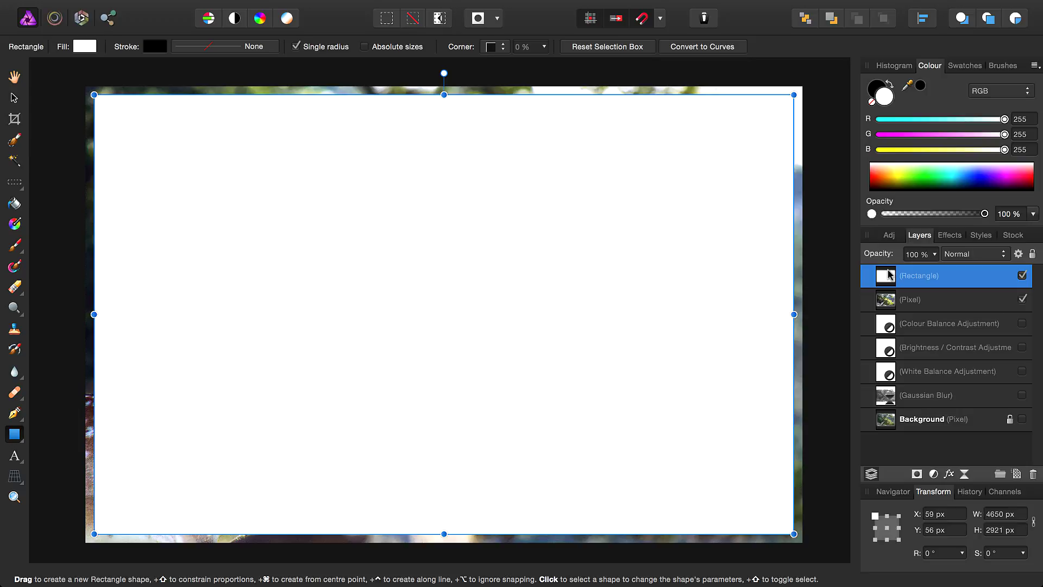
# Nest the Rectangle layer into the merged Pixel layer as its mask, then switch to the Hand tool
pyautogui.moveTo(887, 277); pyautogui.dragTo(894, 304)
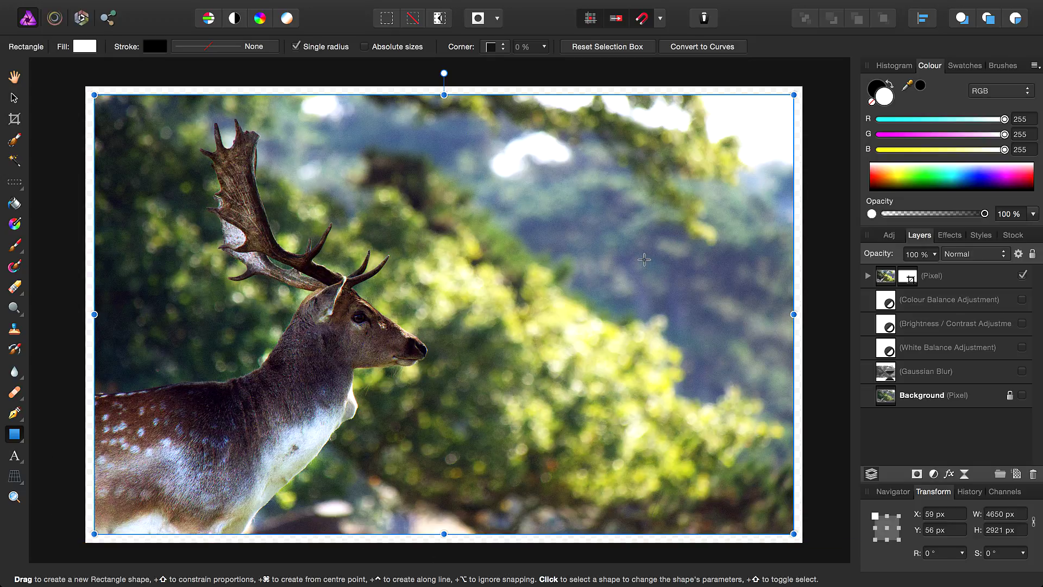
pyautogui.press('h')
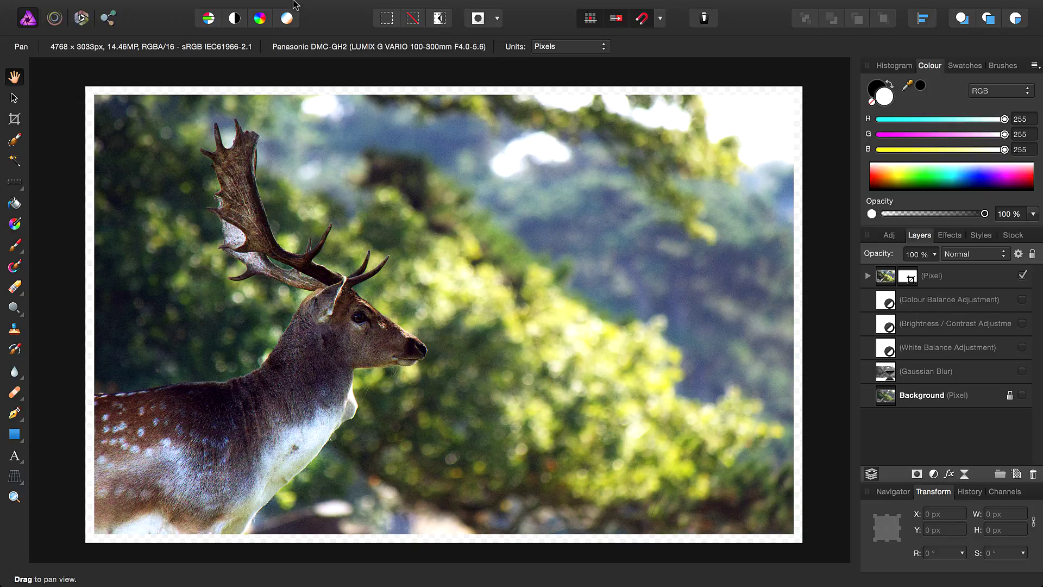
# Add a new fill layer and move it below the masked Pixel layer
pyautogui.click(290, 8)
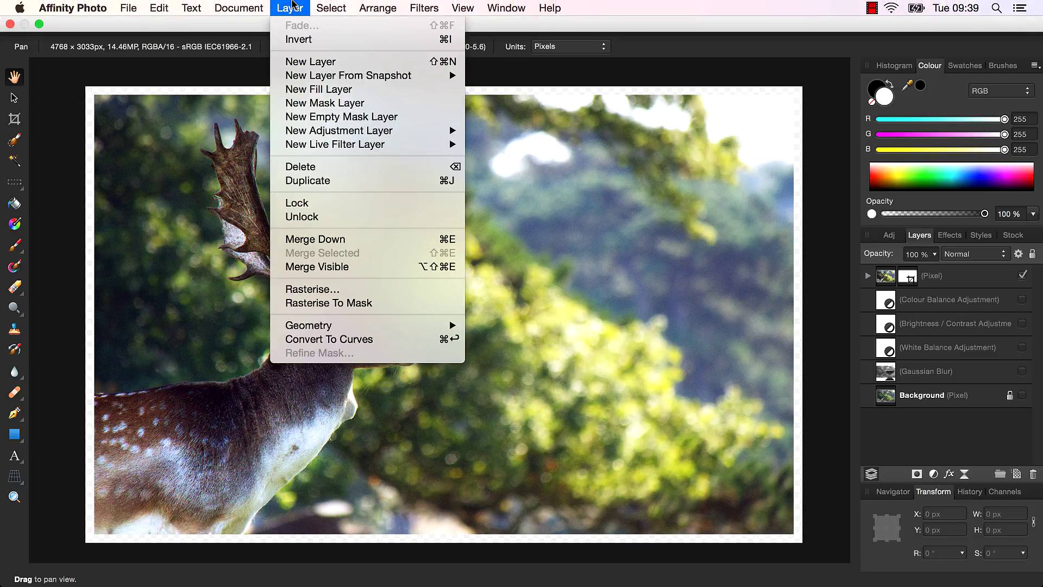
pyautogui.click(299, 89)
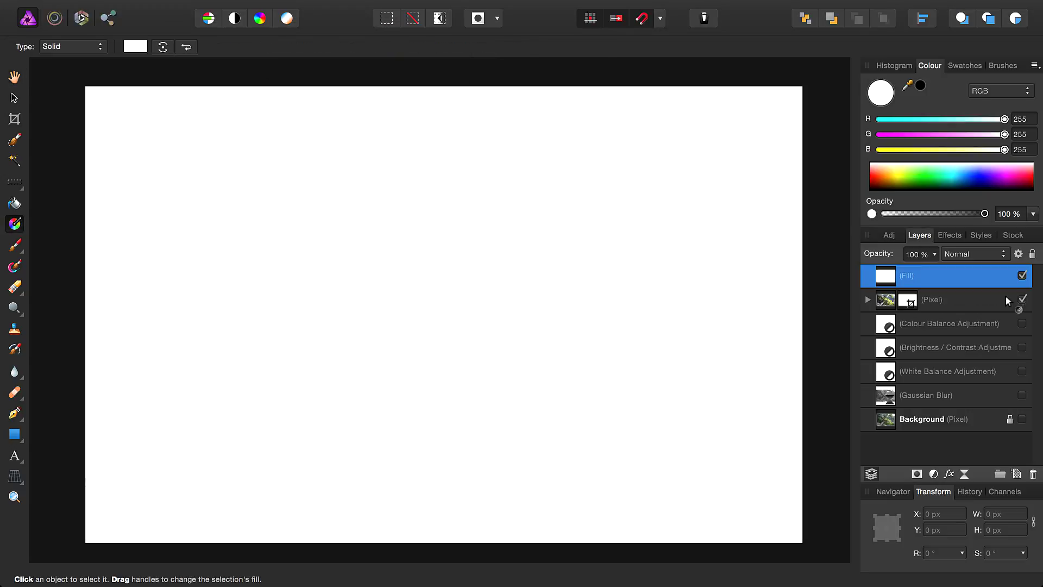
pyautogui.moveTo(887, 275); pyautogui.dragTo(865, 317)
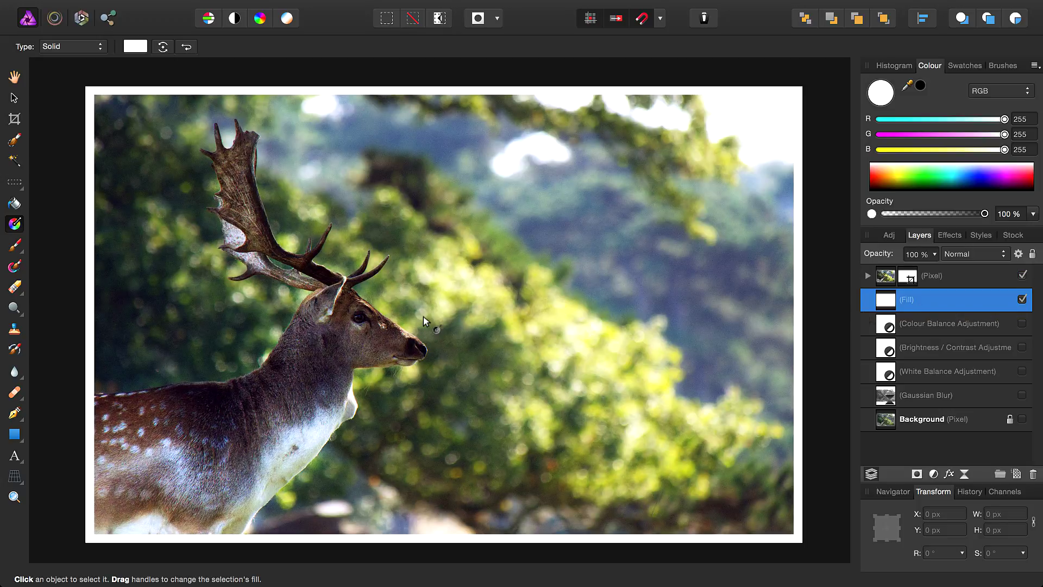
# Set the fill layer's colour to pure white, RGB 255,255,255, in the Colour Chooser
pyautogui.doubleClick(887, 95)
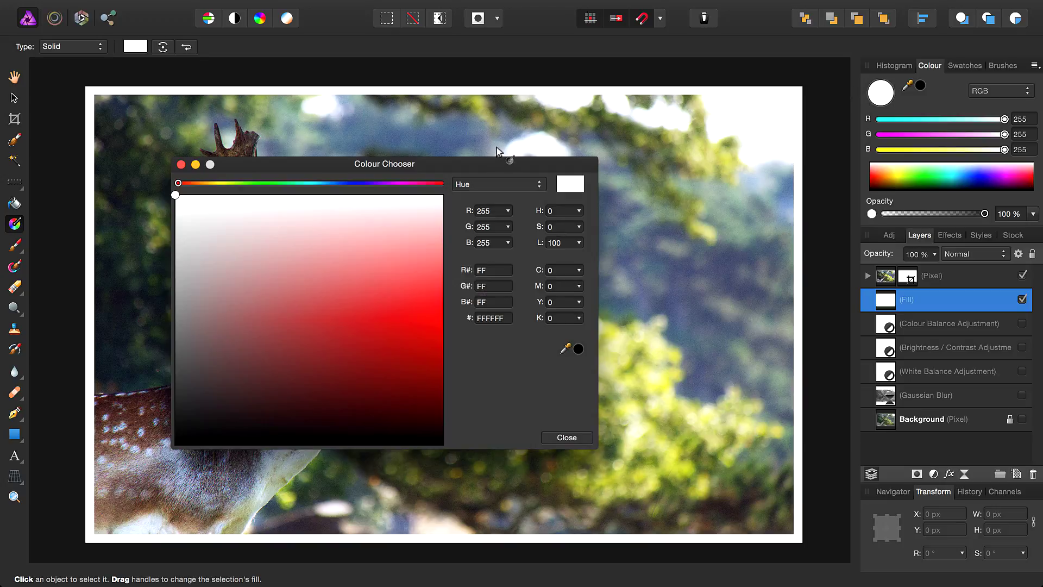
pyautogui.moveTo(496, 163); pyautogui.dragTo(699, 75)
pyautogui.moveTo(489, 275)
pyautogui.mouseDown()
pyautogui.moveTo(377, 356)
pyautogui.moveTo(531, 331)
pyautogui.mouseUp()
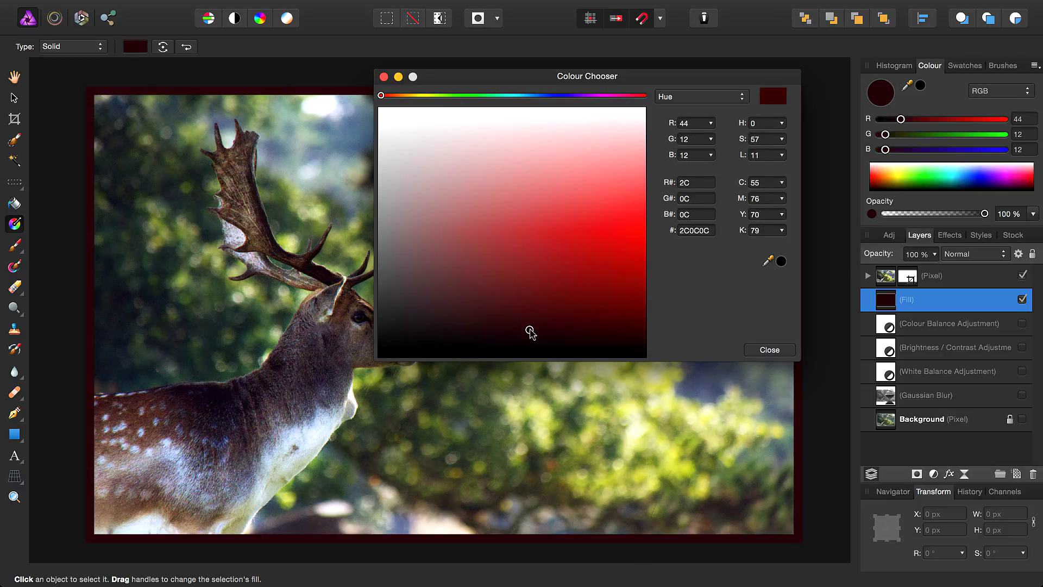
pyautogui.moveTo(531, 331); pyautogui.dragTo(339, 10)
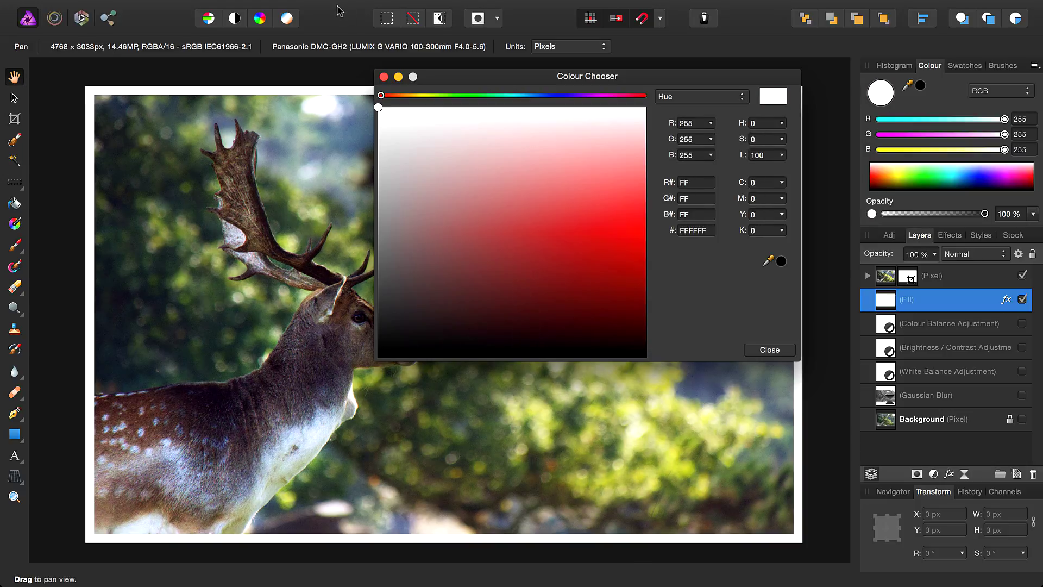
pyautogui.click(769, 350)
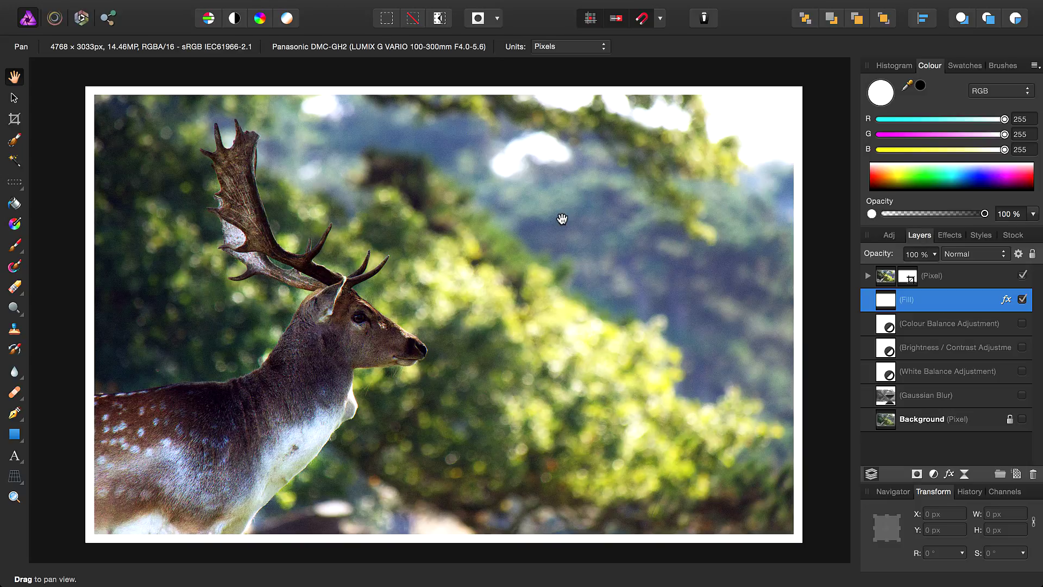
# Give the Rectangle mask inside the Pixel layer a Gaussian Blur of 4.6 px radius
pyautogui.click(867, 277)
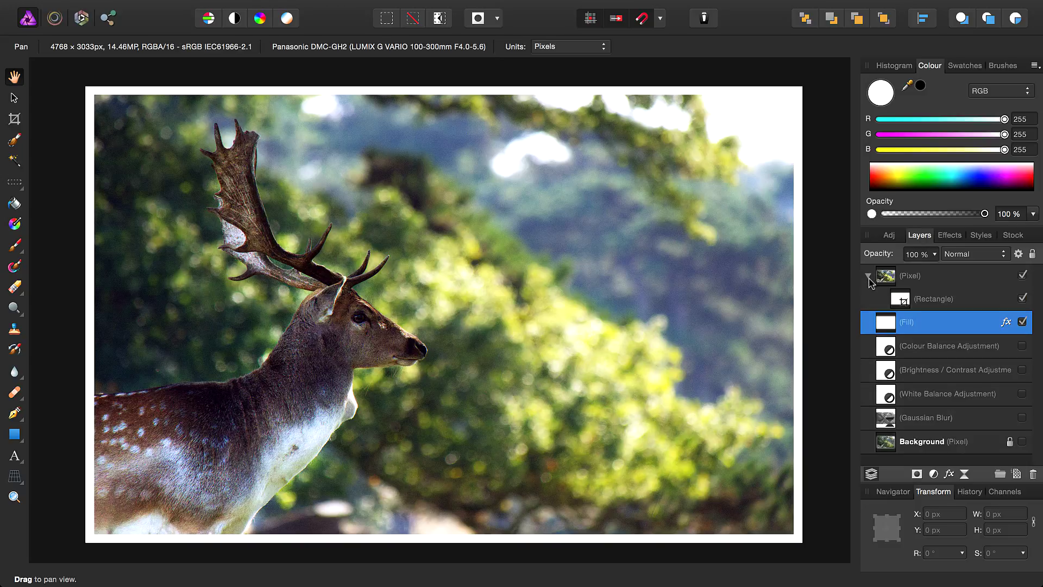
pyautogui.click(895, 301)
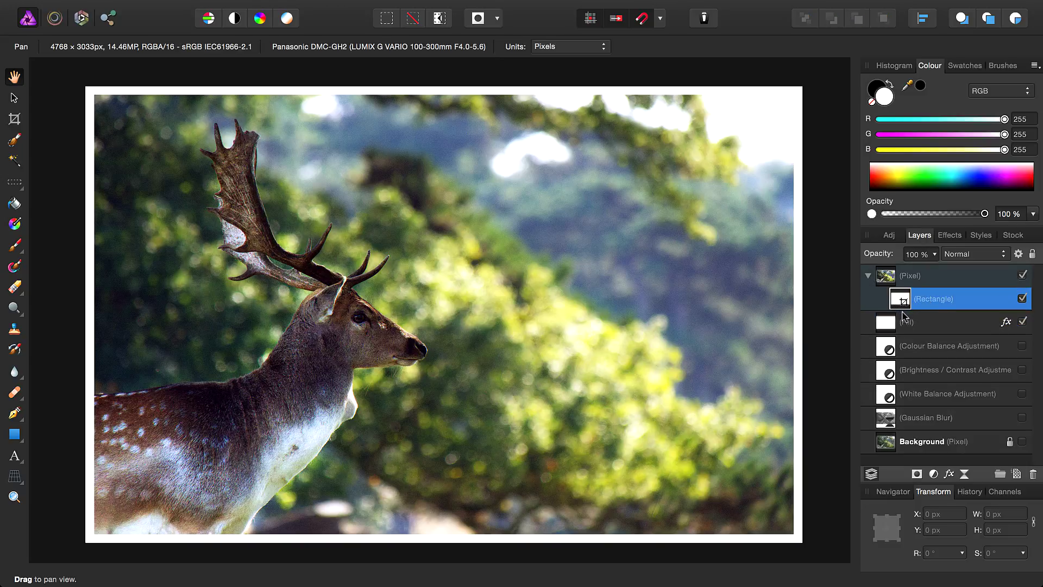
pyautogui.click(947, 235)
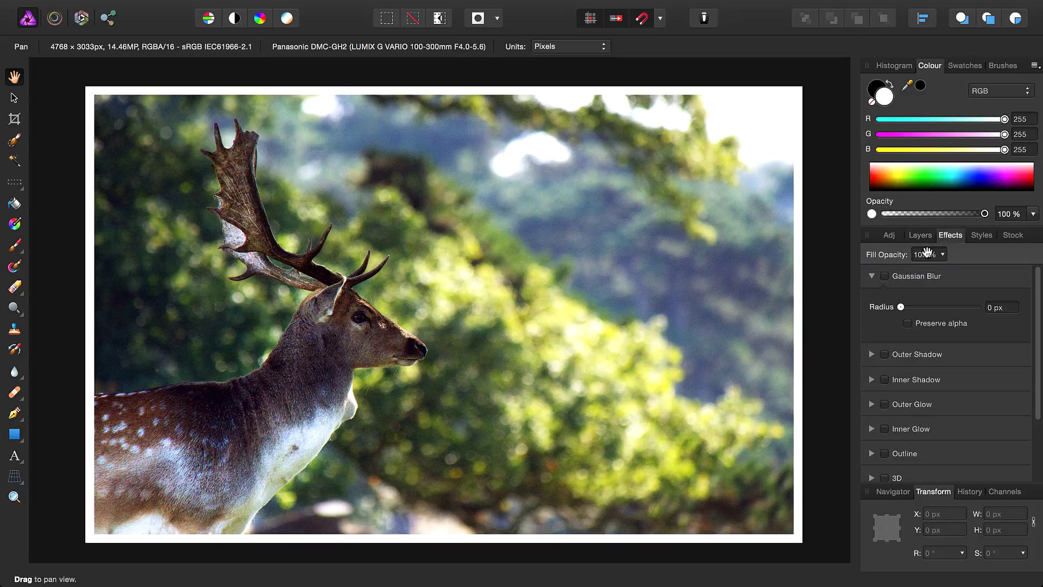
pyautogui.click(885, 276)
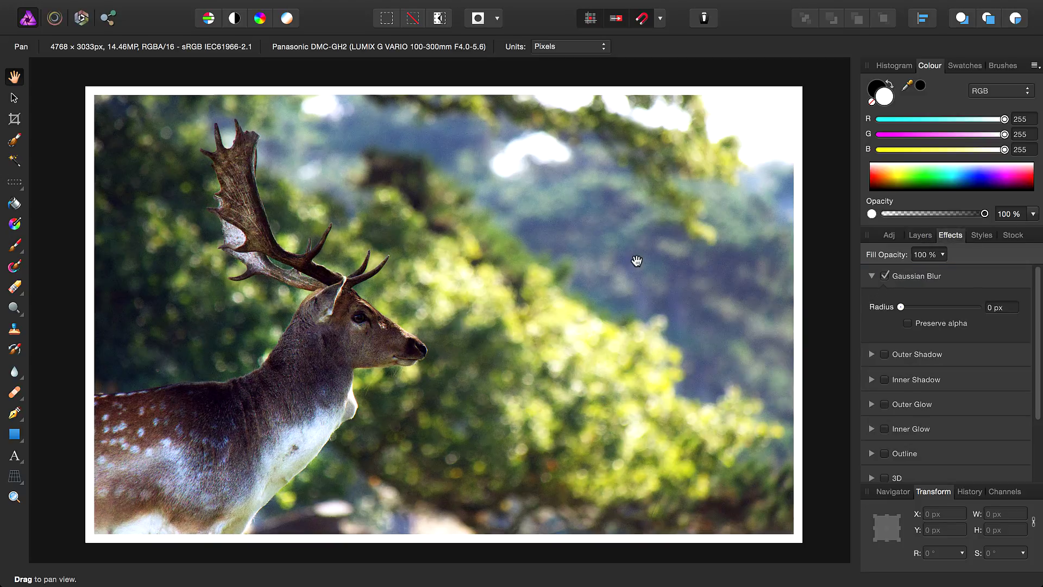
pyautogui.scroll(3, 633, 261)
pyautogui.scroll(3, 792, 354)
pyautogui.scroll(3, 535, 245)
pyautogui.scroll(-1, 652, 392)
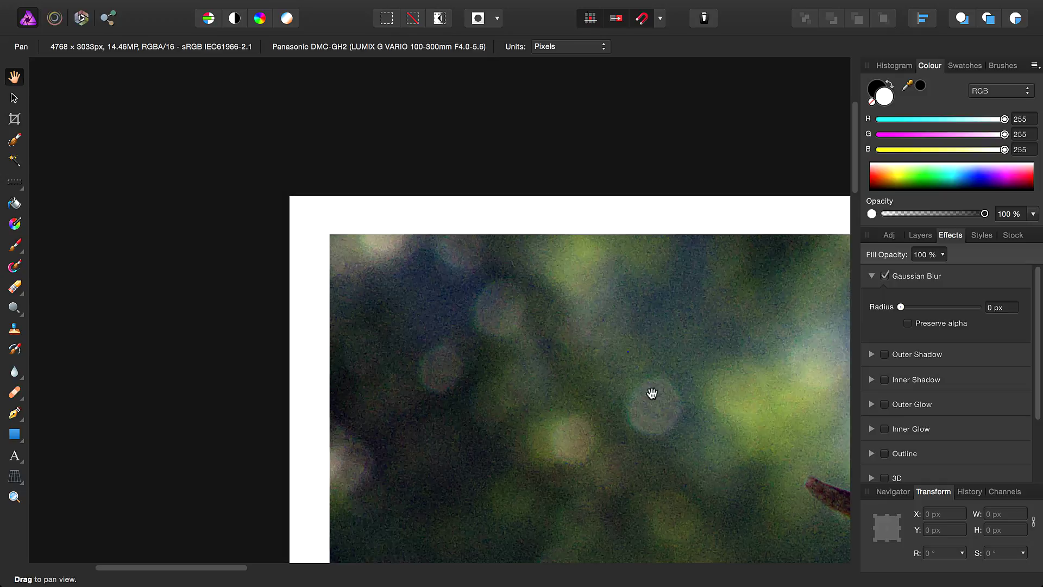
pyautogui.moveTo(901, 307)
pyautogui.mouseDown()
pyautogui.moveTo(930, 311)
pyautogui.moveTo(926, 318)
pyautogui.mouseUp()
pyautogui.moveTo(766, 298); pyautogui.dragTo(384, 324)
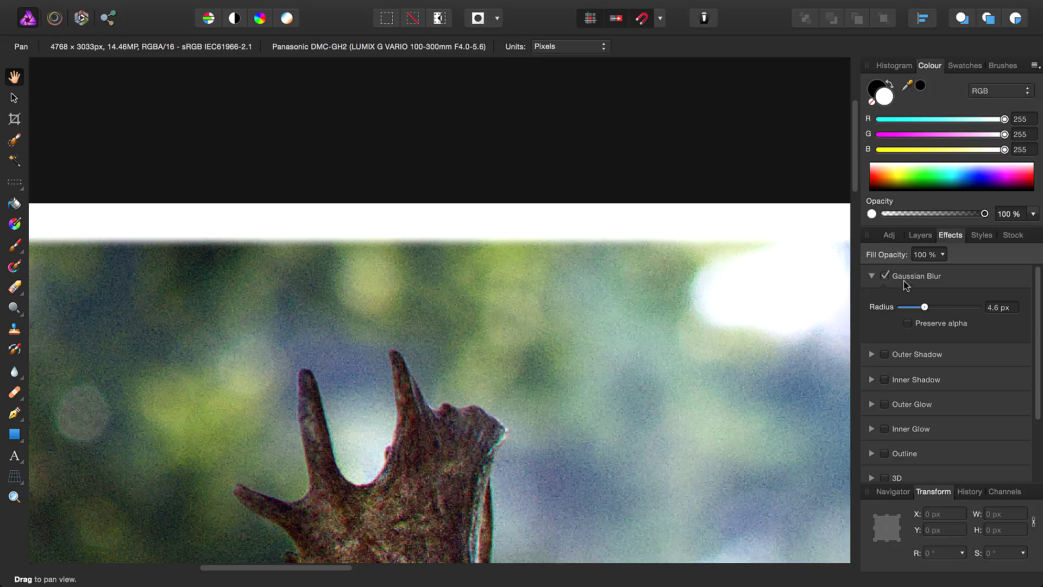
# Swap the mask's Gaussian Blur for an Outer Shadow at 100% opacity, 72.4 px radius, and fit the view
pyautogui.click(885, 276)
pyautogui.click(885, 299)
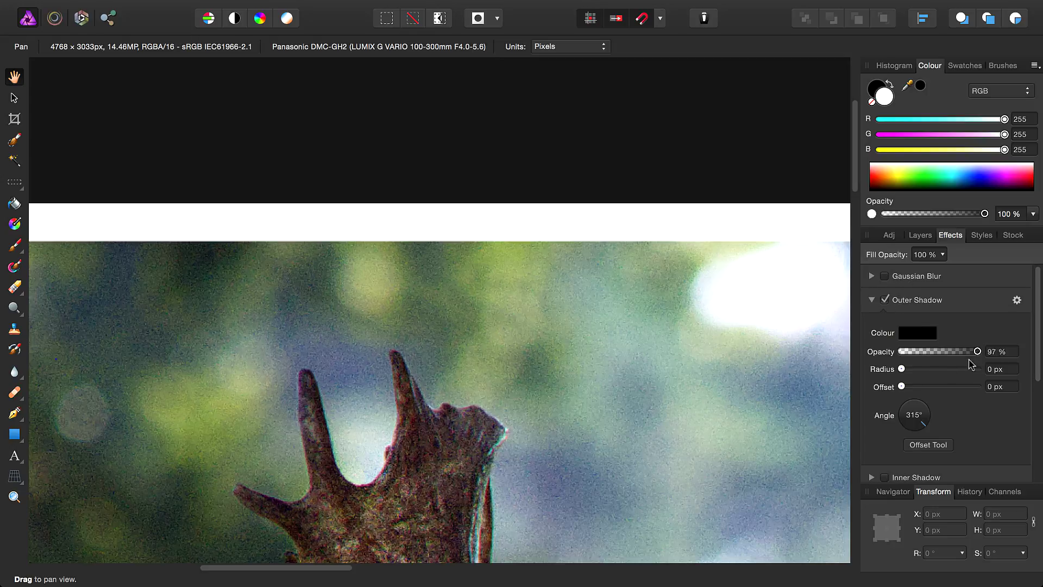
pyautogui.moveTo(939, 351); pyautogui.dragTo(978, 352)
pyautogui.moveTo(902, 369)
pyautogui.mouseDown()
pyautogui.moveTo(982, 377)
pyautogui.moveTo(974, 372)
pyautogui.mouseUp()
pyautogui.moveTo(633, 343); pyautogui.dragTo(729, 272)
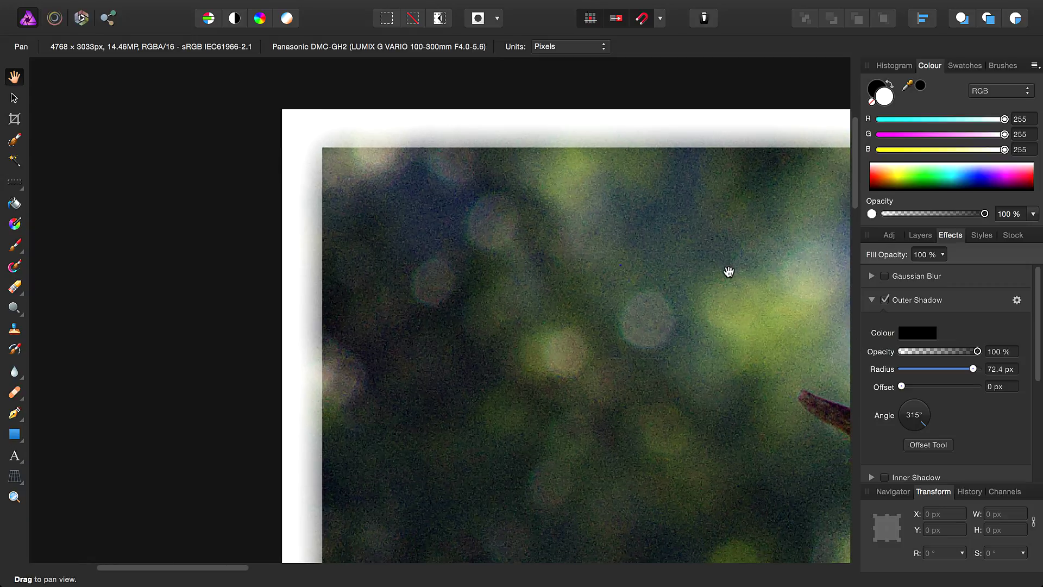
pyautogui.moveTo(1040, 271); pyautogui.dragTo(1042, 382)
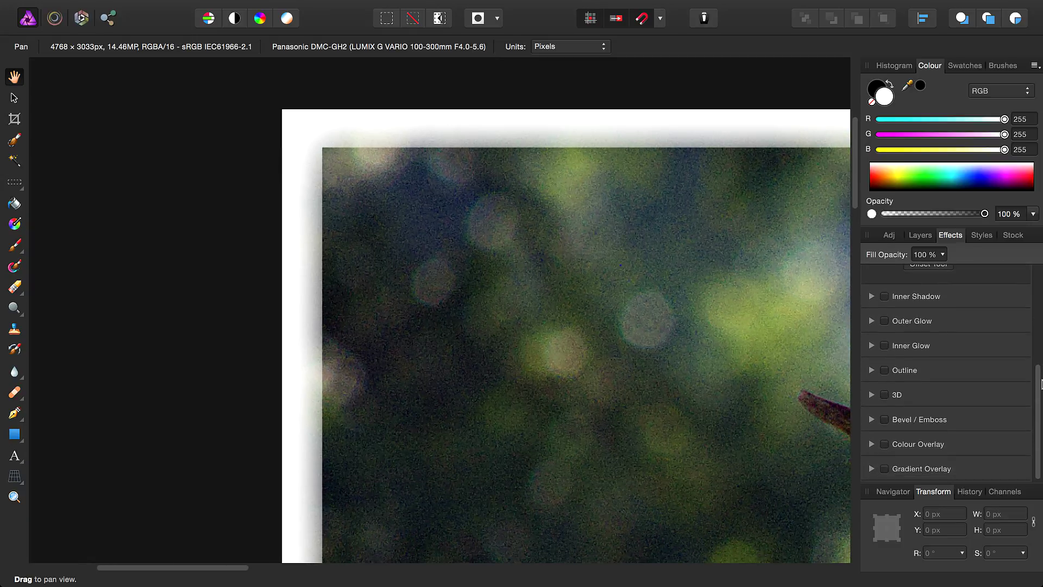
pyautogui.scroll(5, 927, 315)
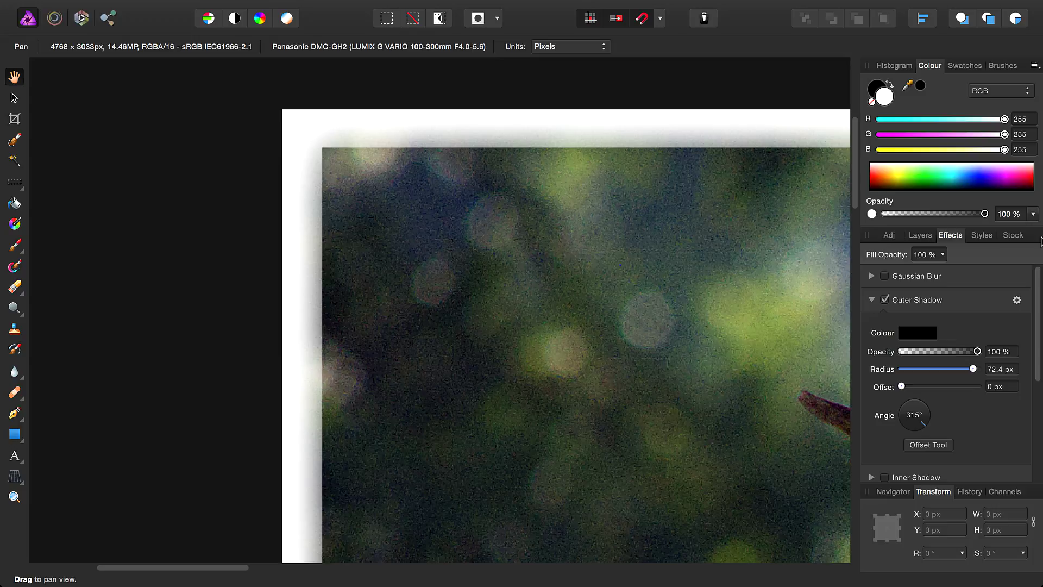
pyautogui.click(920, 235)
pyautogui.hotkey('ctrl', '0')
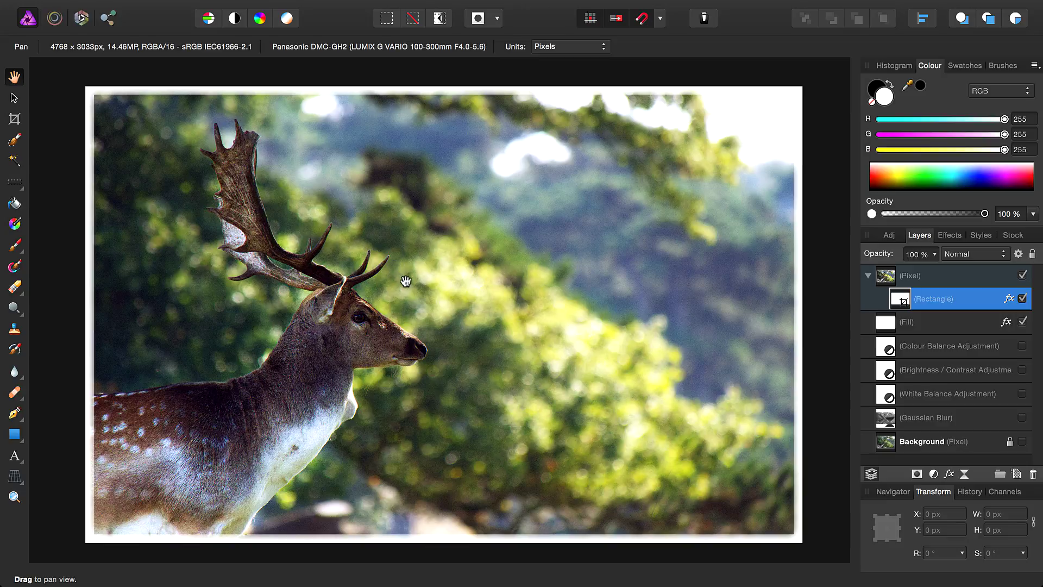
# With the Move tool, resize the rectangle mask around its centre to about 4304 × 2473 px
pyautogui.press('v')
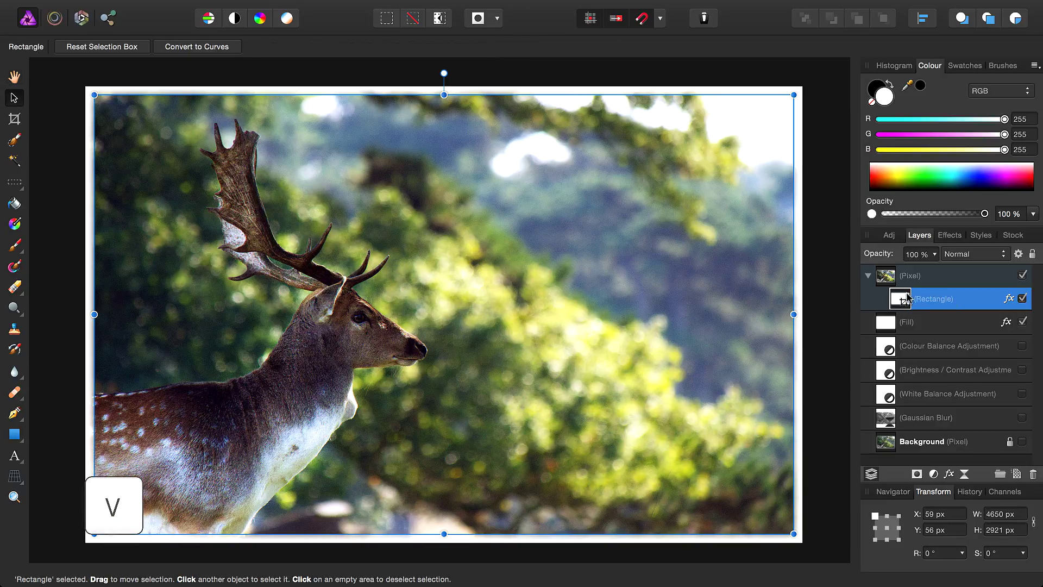
pyautogui.moveTo(794, 95); pyautogui.dragTo(673, 223)
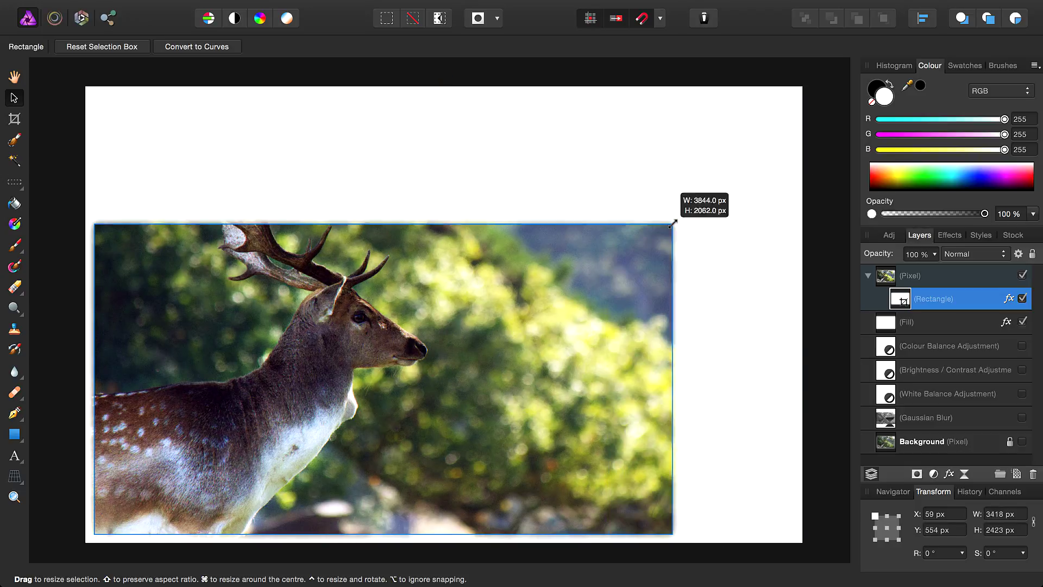
pyautogui.moveTo(673, 223)
pyautogui.mouseDown()
pyautogui.moveTo(635, 227)
pyautogui.moveTo(778, 101)
pyautogui.moveTo(639, 145)
pyautogui.mouseUp()
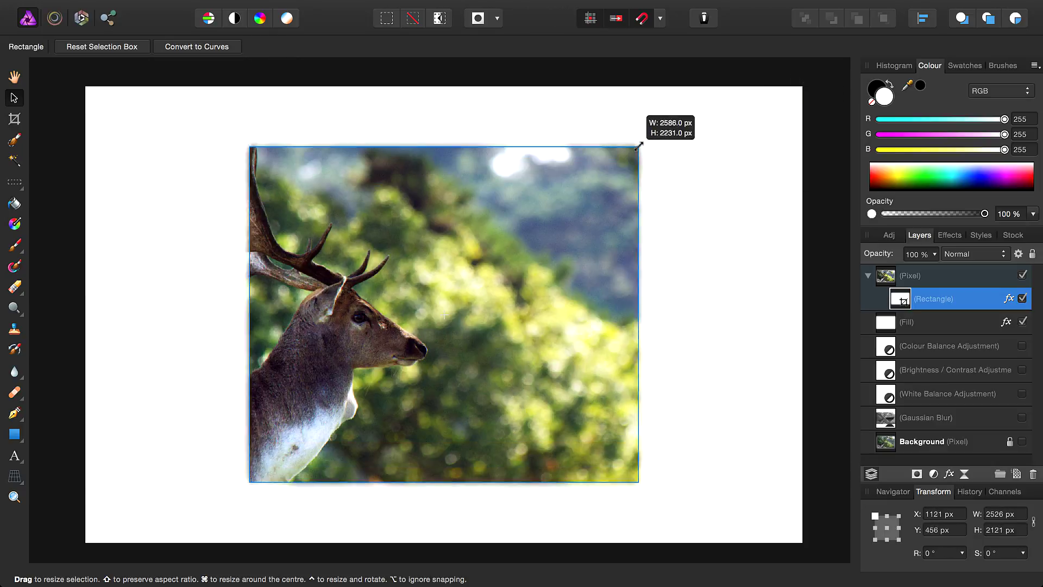
pyautogui.moveTo(639, 145); pyautogui.dragTo(768, 128)
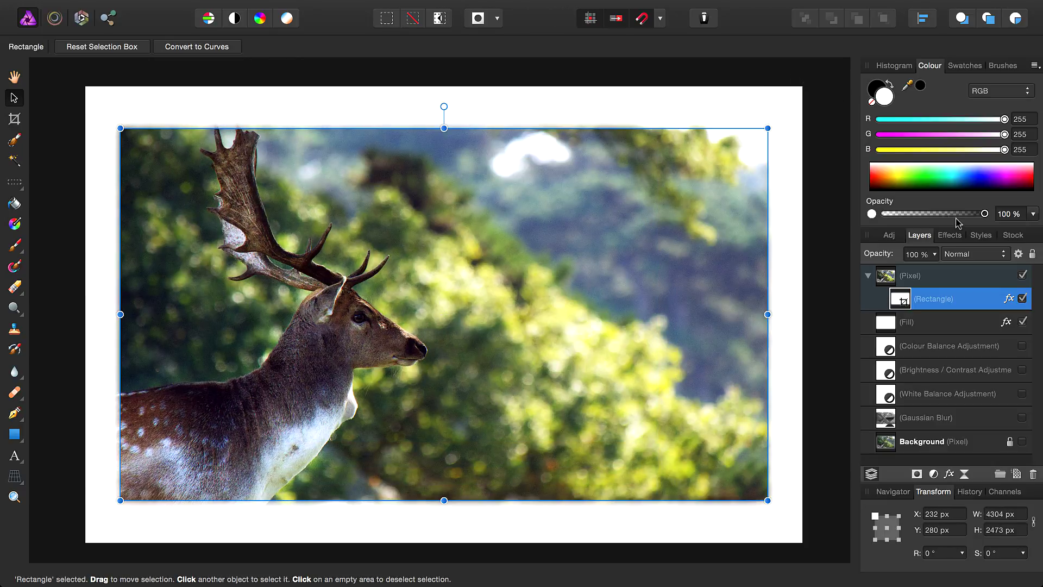